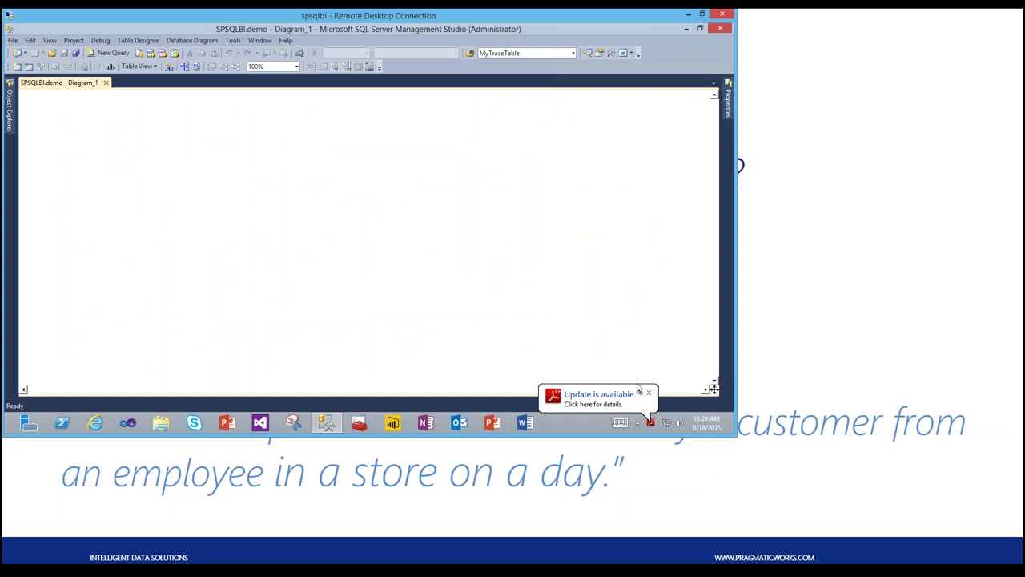
Create a new table named FactVideoSales in the empty database diagram
click(648, 393)
right_click(286, 185)
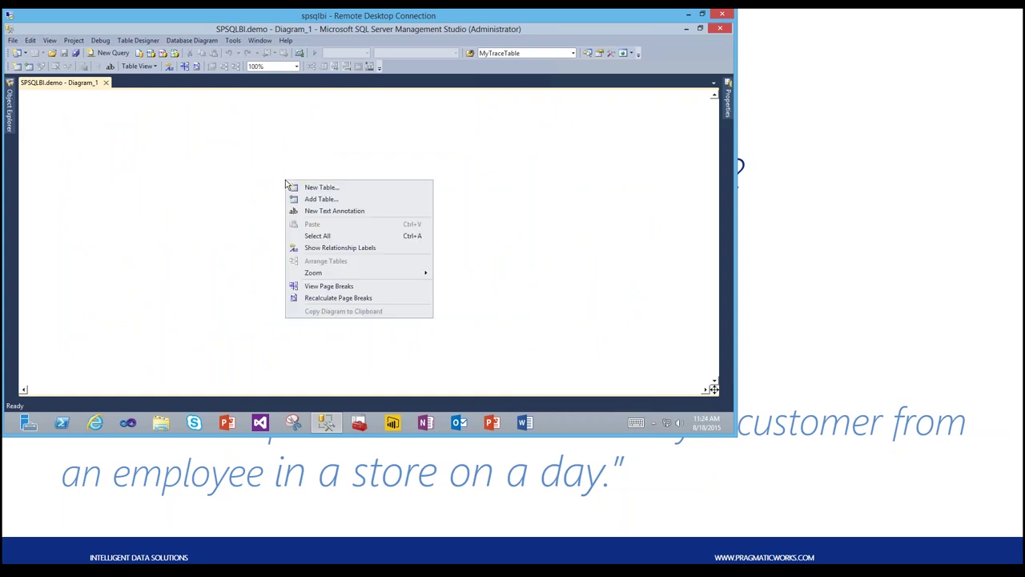
click(292, 187)
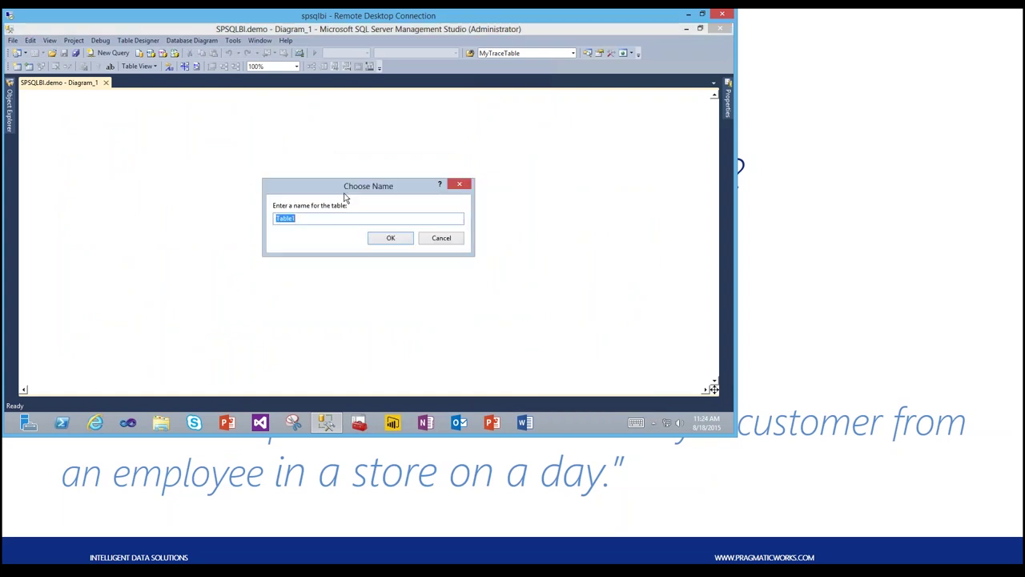
text(FactSales)
click(396, 239)
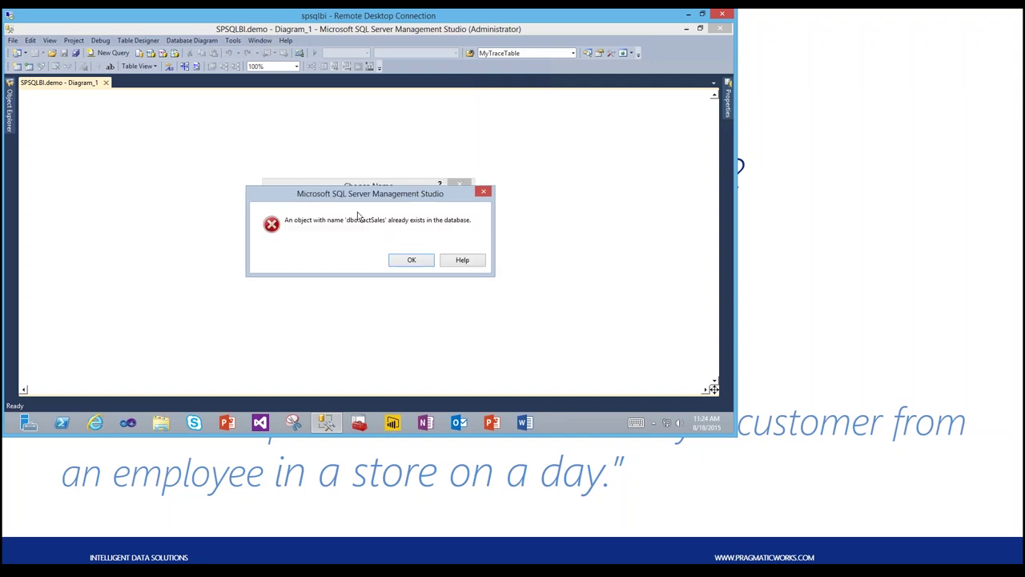
click(409, 260)
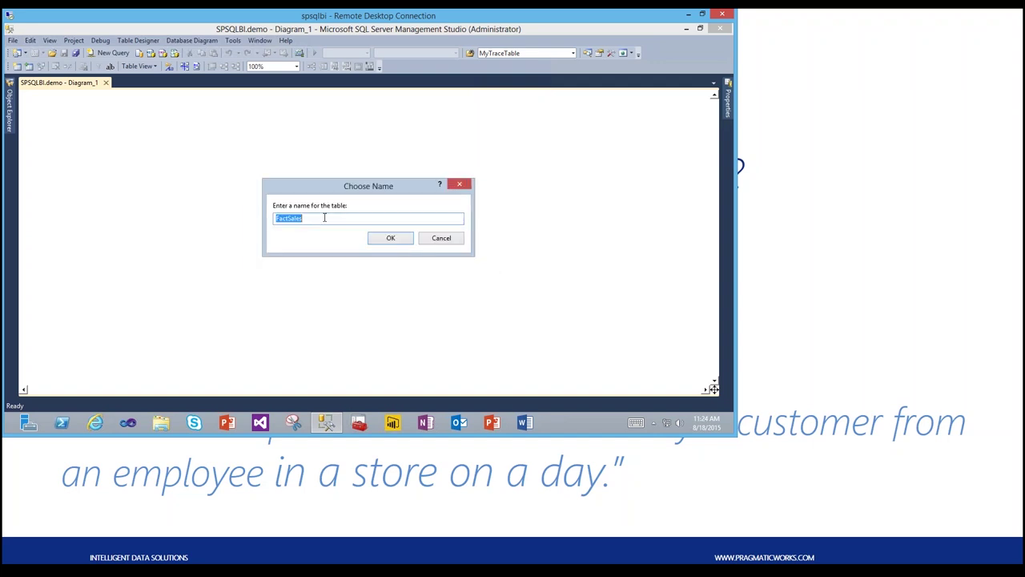
click(287, 218)
text(Video)
click(390, 237)
Reposition and enlarge the FactVideoSales table, and give it a first column ProductSK with data type int
drag(380, 191, 338, 137)
drag(455, 304, 482, 342)
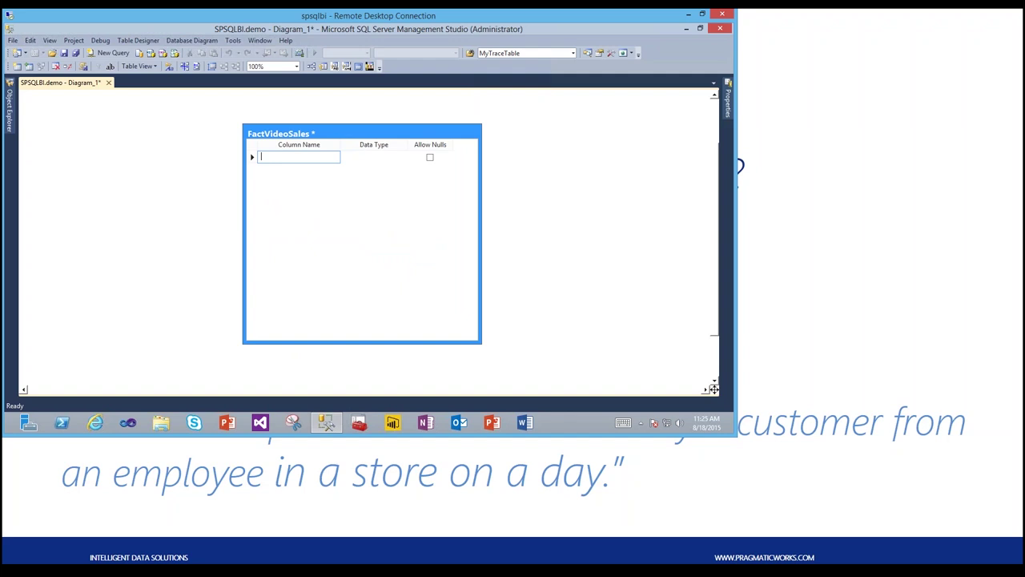
text(ProductSK)
key(Tab)
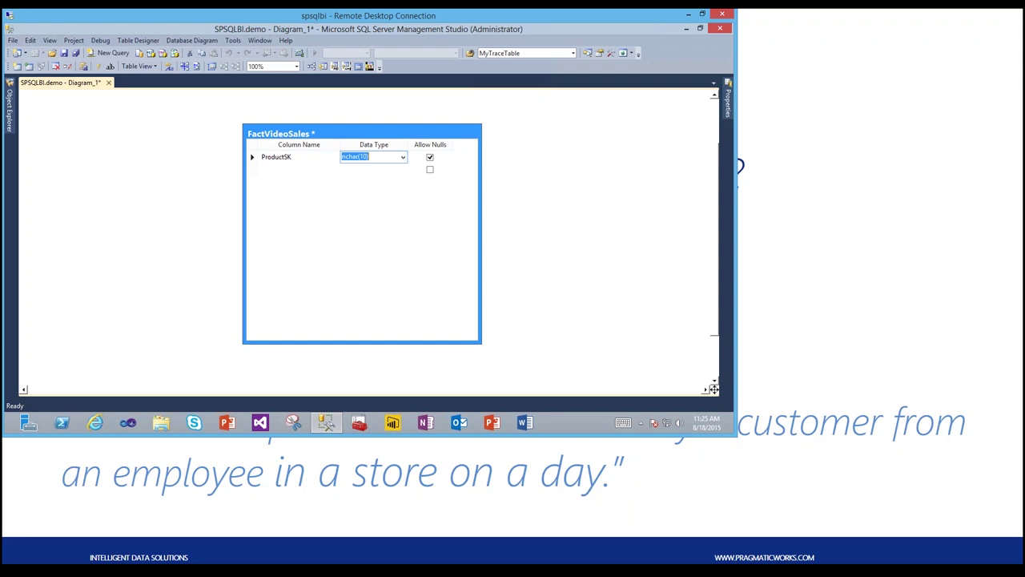
text(int)
Add a DateSK column with data type int below ProductSK in FactVideoSales
click(304, 170)
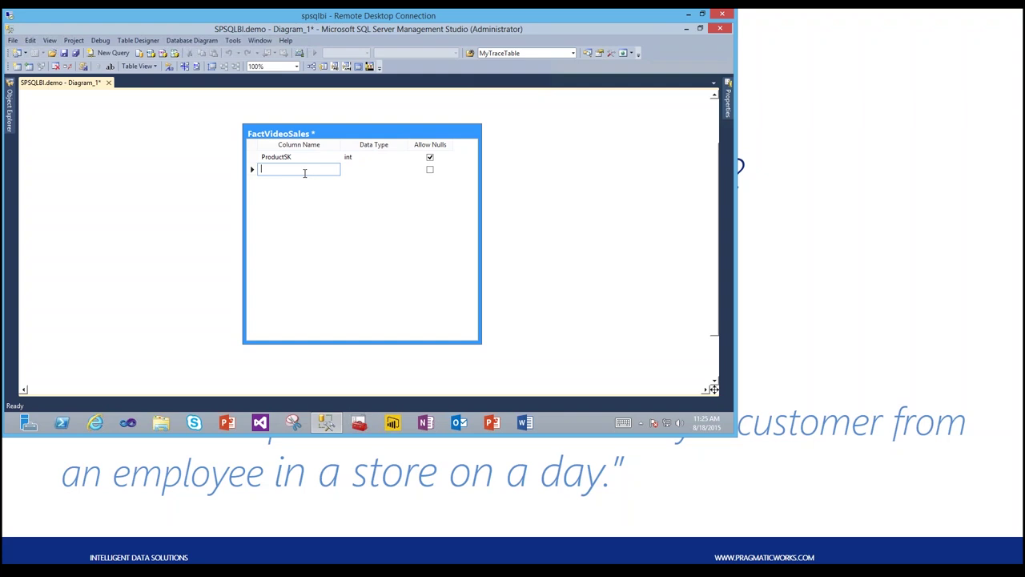
text(DateSk)
key(Tab)
key(shift+Tab)
text(DateSK)
key(Tab)
text(int)
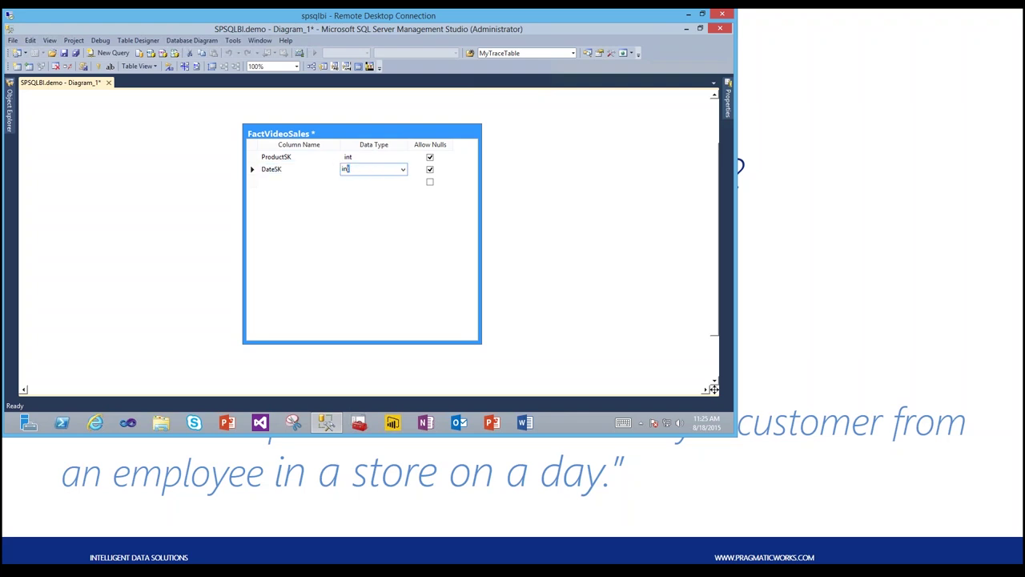
key(Tab)
key(Tab)
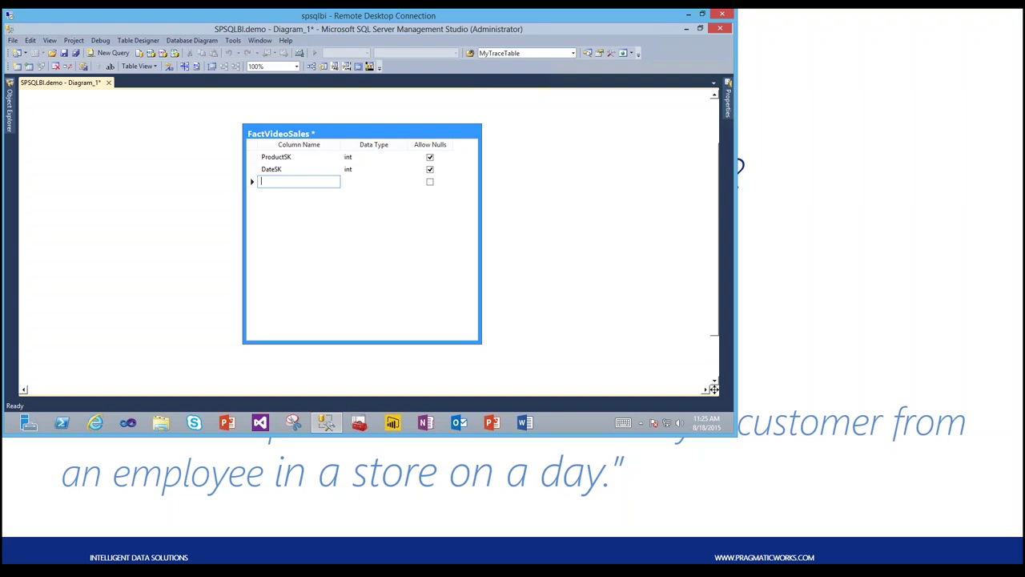
Add the columns CustomerSK and StoreSK, both with data type int, to the FactVideoSales table
text(CustomerSk)
key(Tab)
text(int)
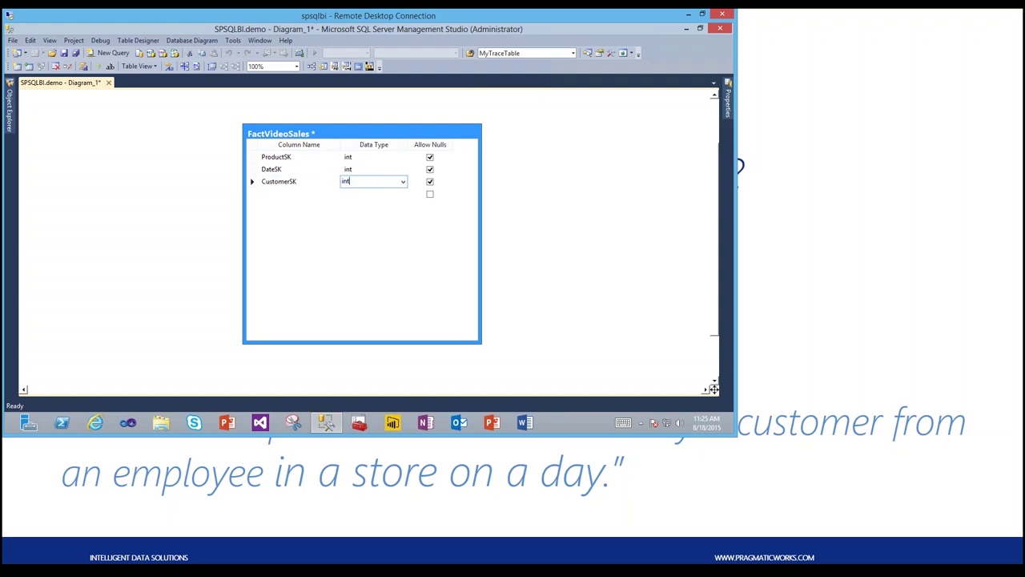
key(Tab)
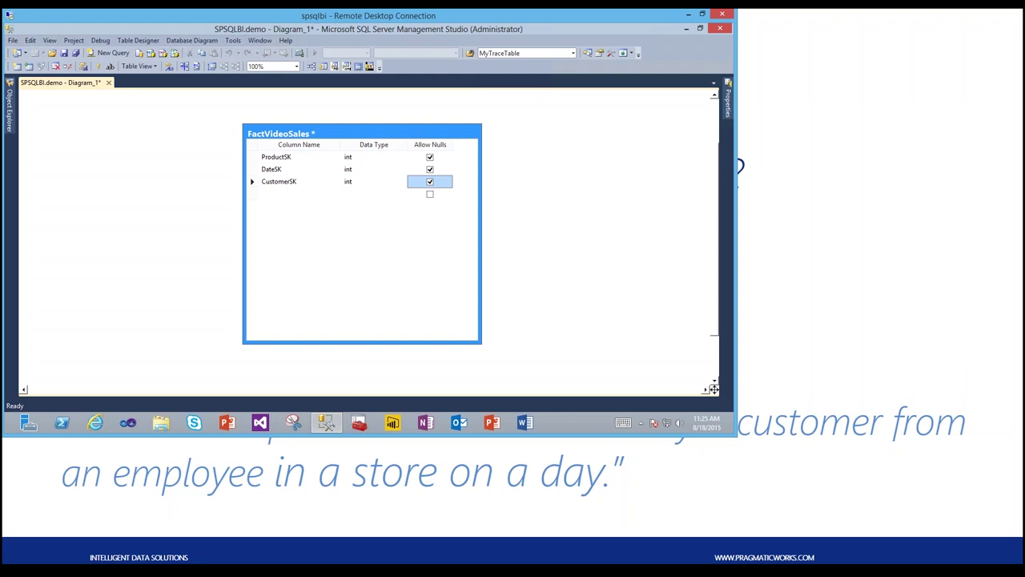
key(Tab)
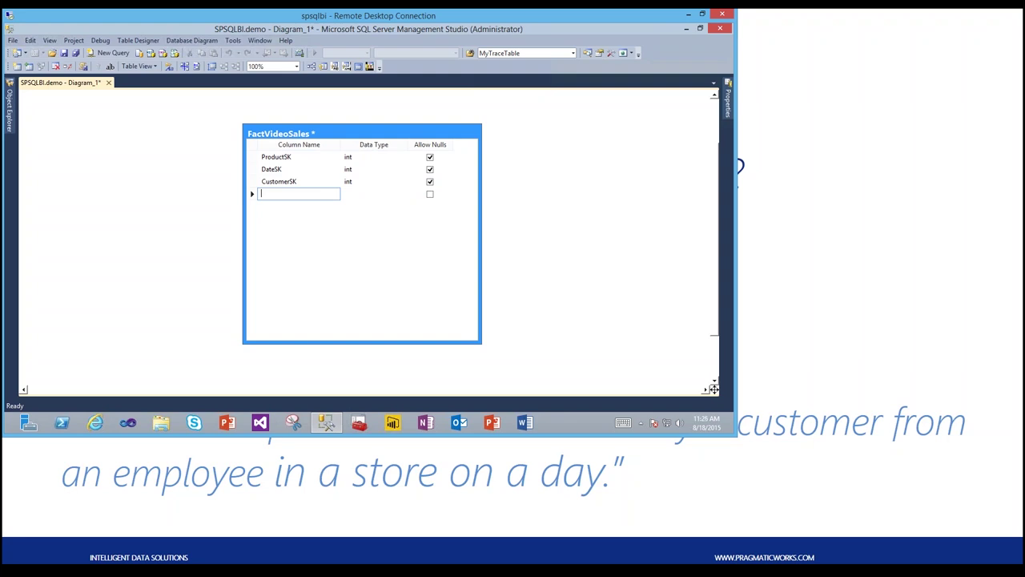
text(StoreSK)
key(Tab)
text(int)
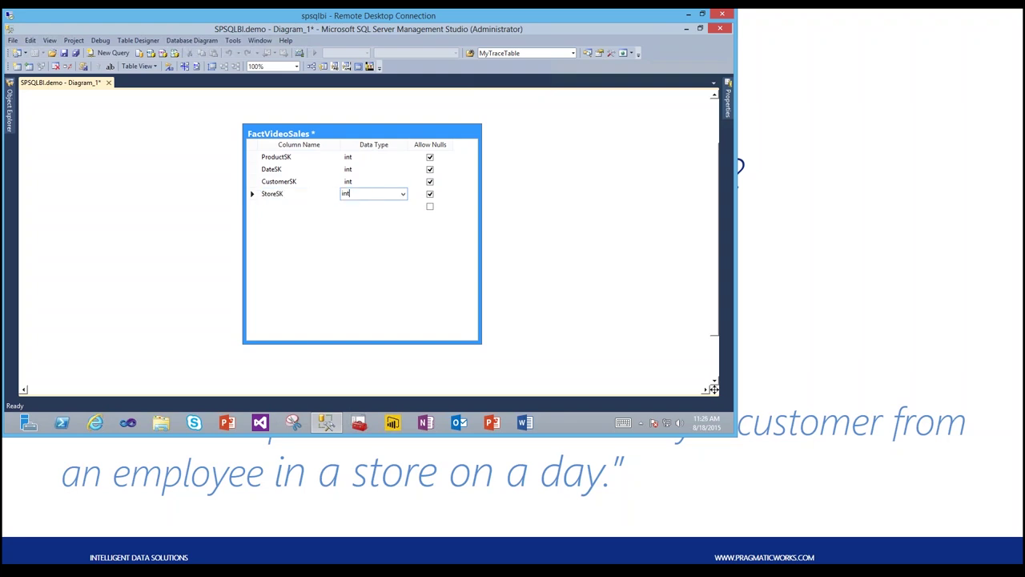
Move the FactVideoSales table slightly up in the diagram and shrink it to fit its columns
click(355, 136)
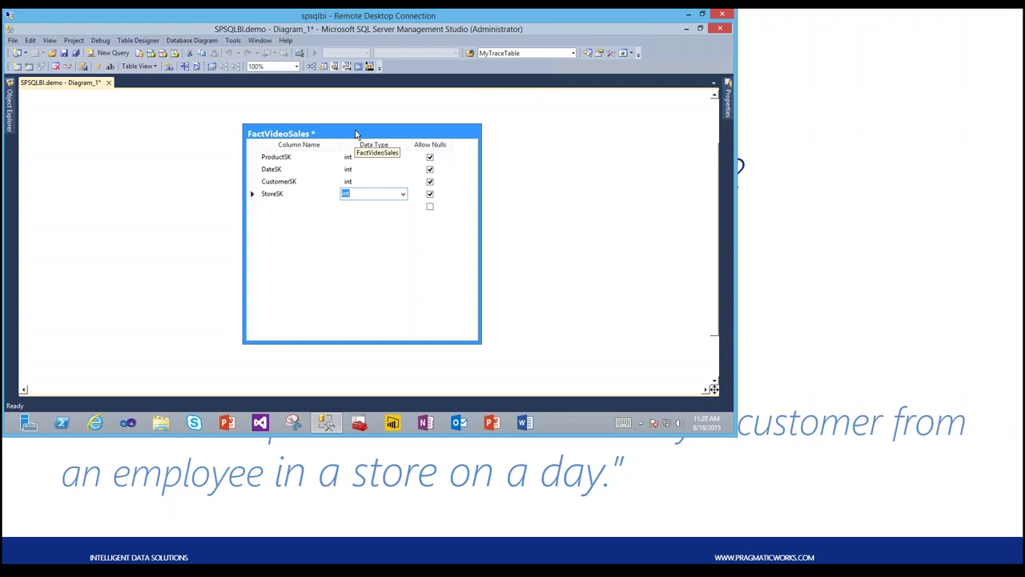
drag(357, 135, 319, 117)
drag(476, 335, 463, 226)
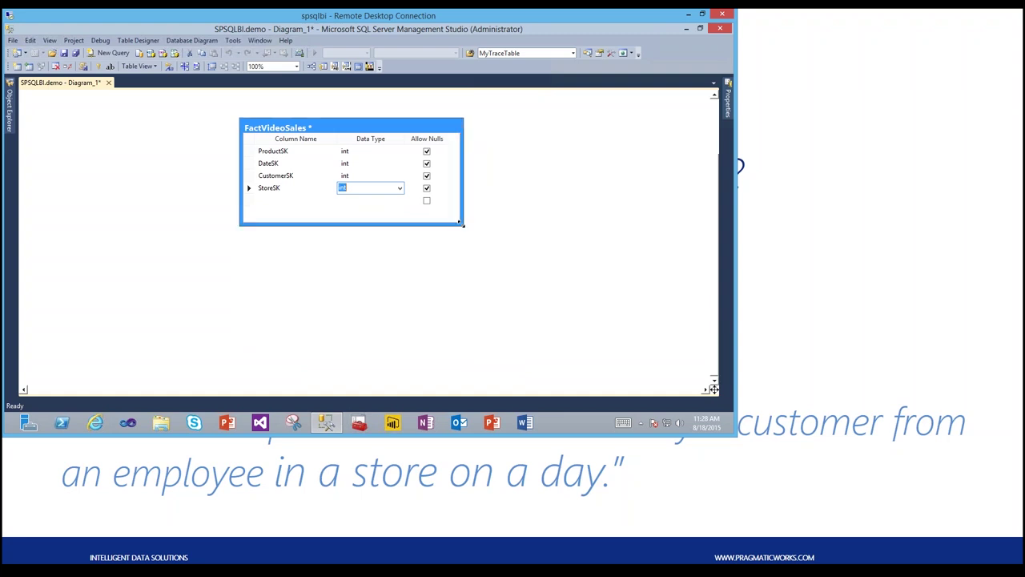
Start a new table in the empty diagram area beside FactVideoSales
right_click(145, 168)
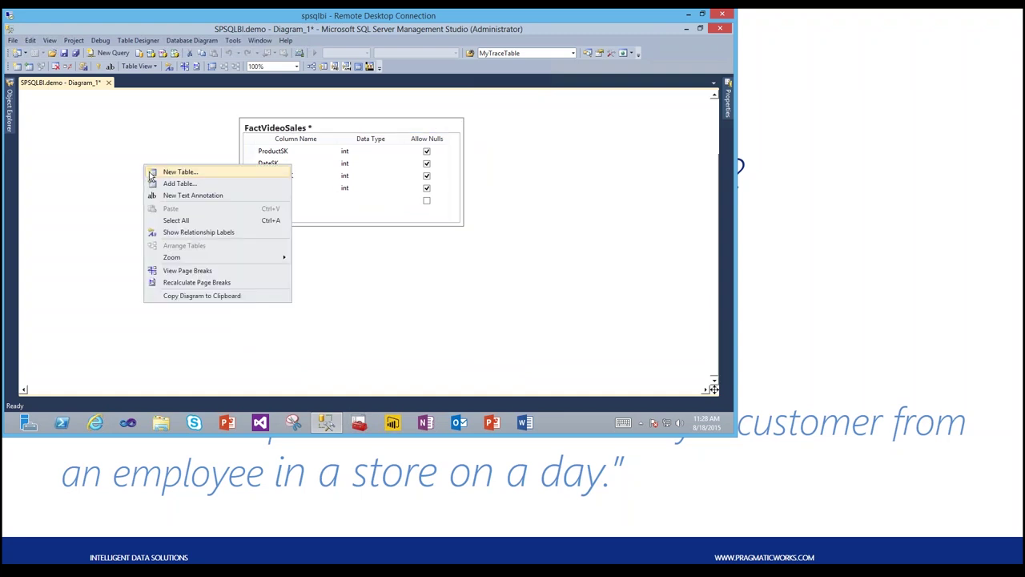
click(150, 173)
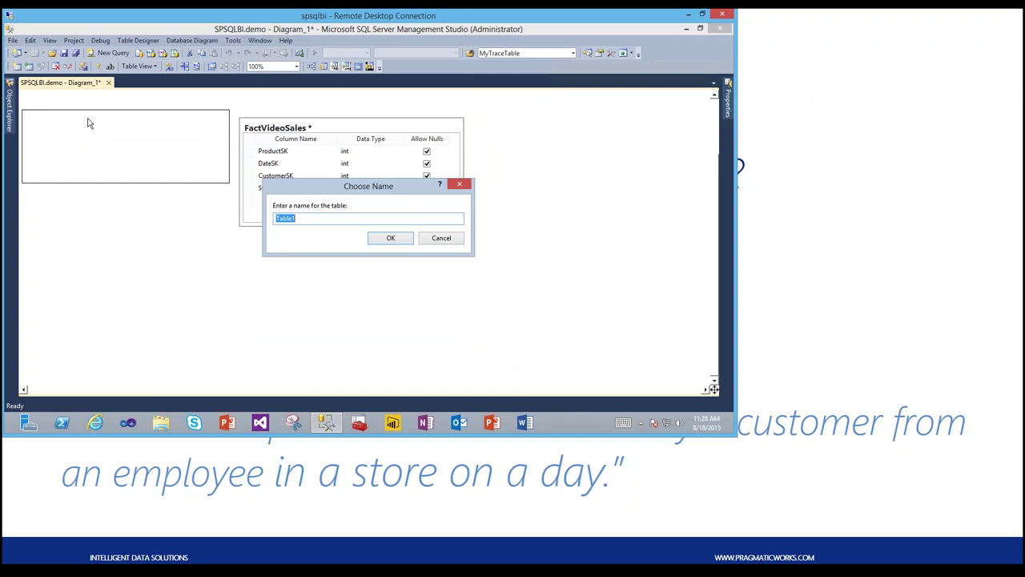